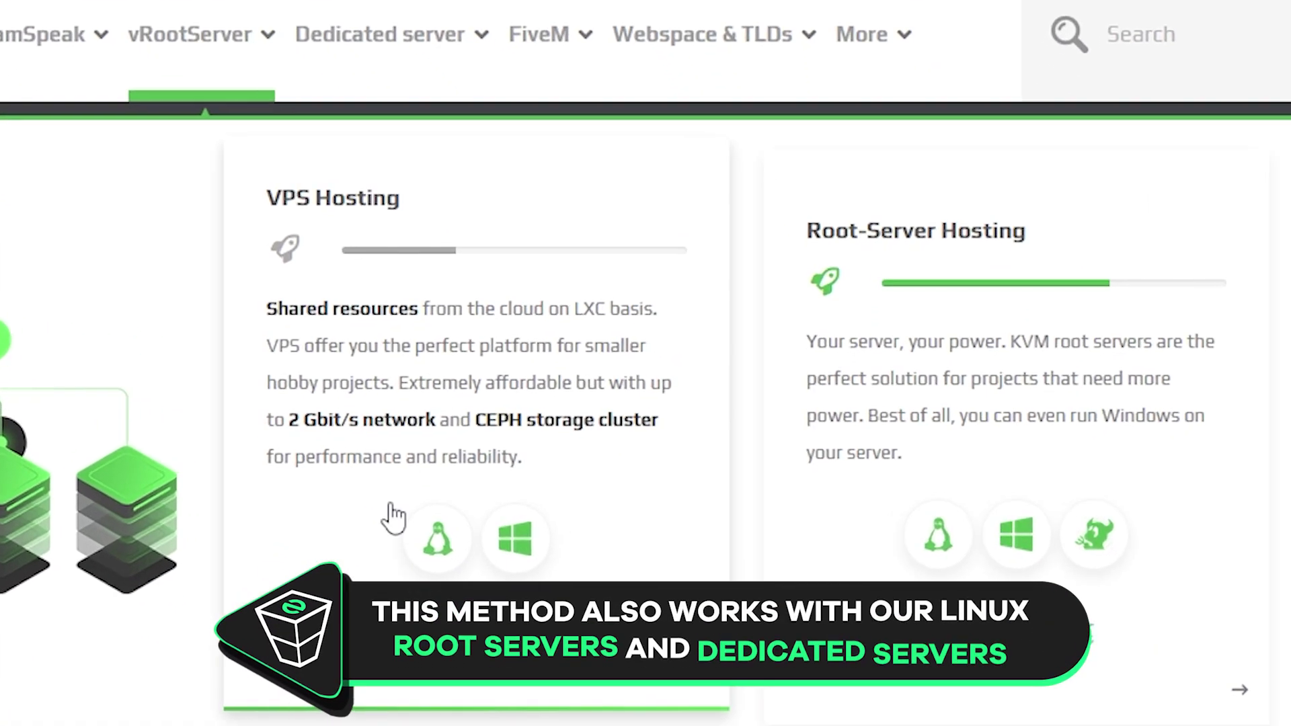
Step: Pick the Linux VPS offer and expand the Debian operating system versions
left_click(384, 444)
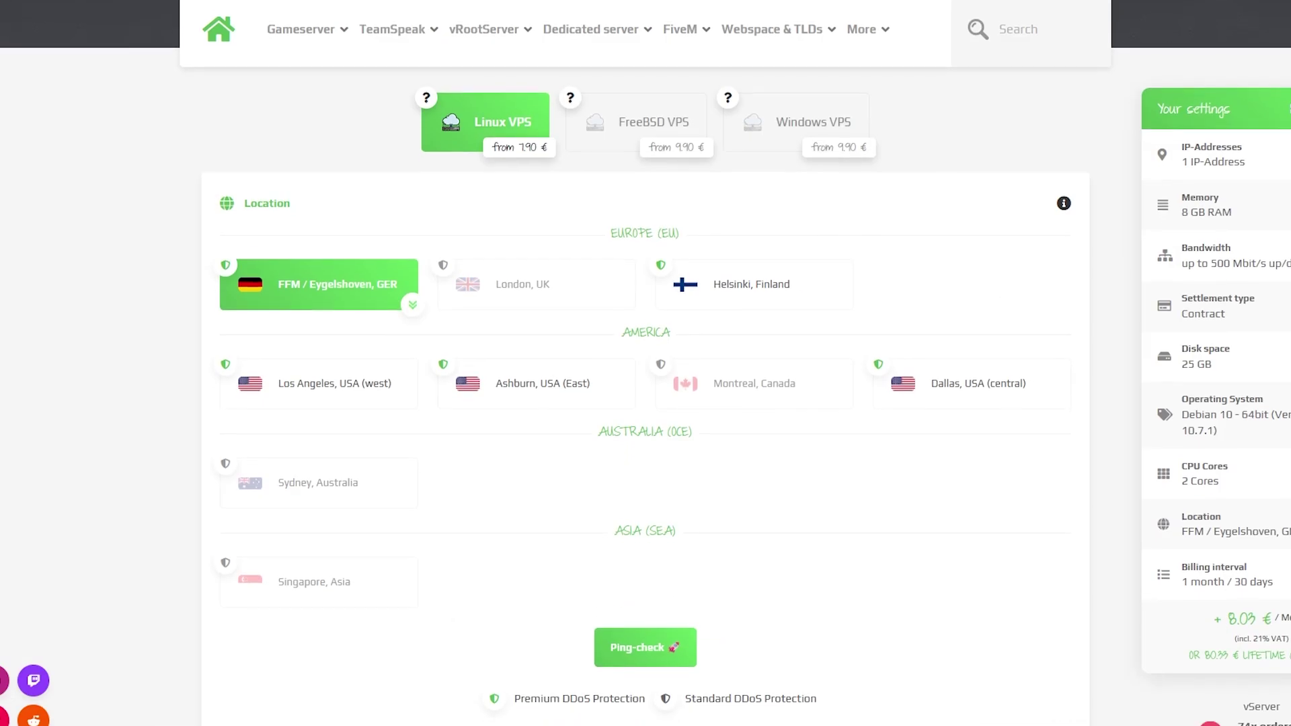
scroll(645, 363, "down", 3)
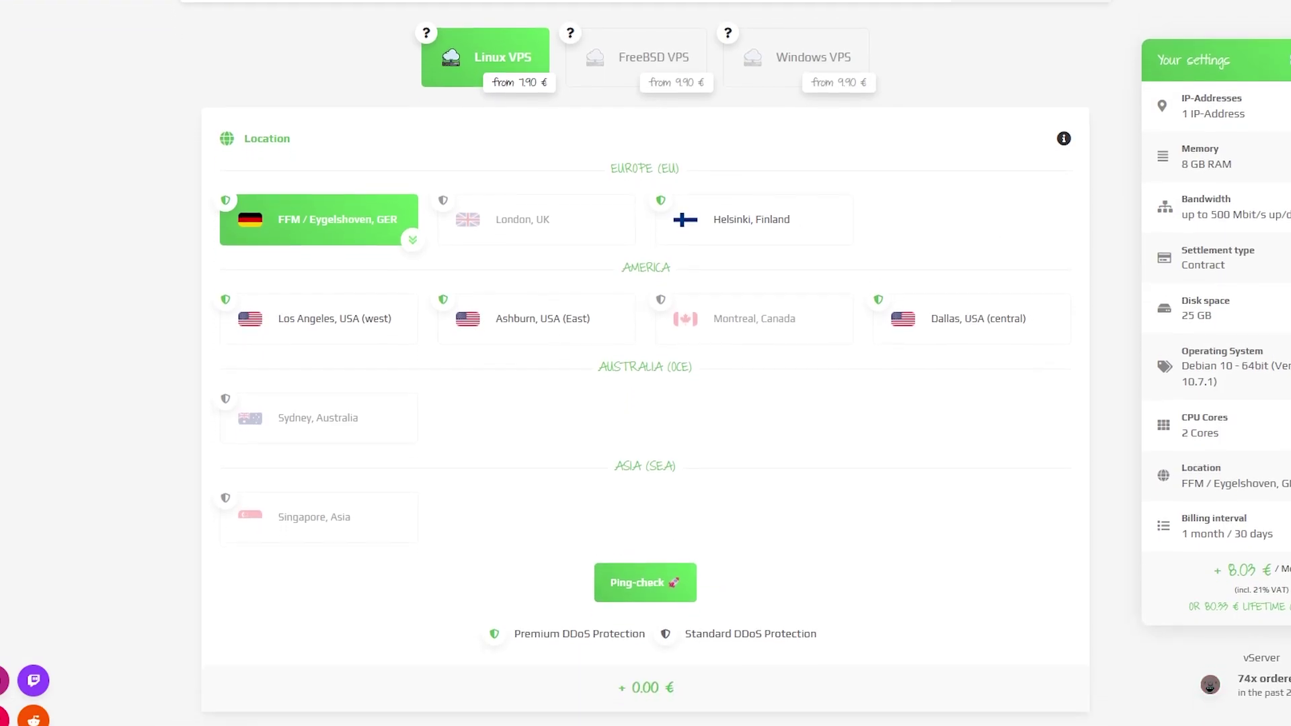
scroll(645, 363, "down", 4)
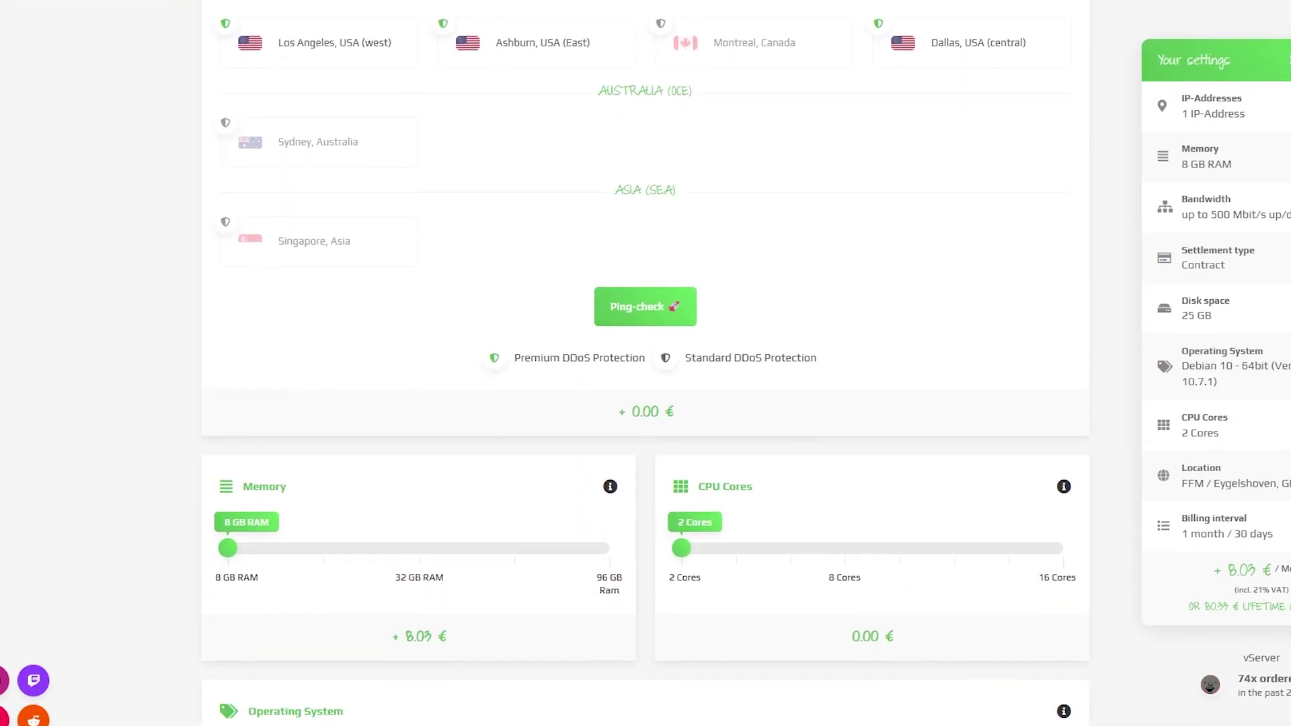
scroll(646, 363, "down", 5)
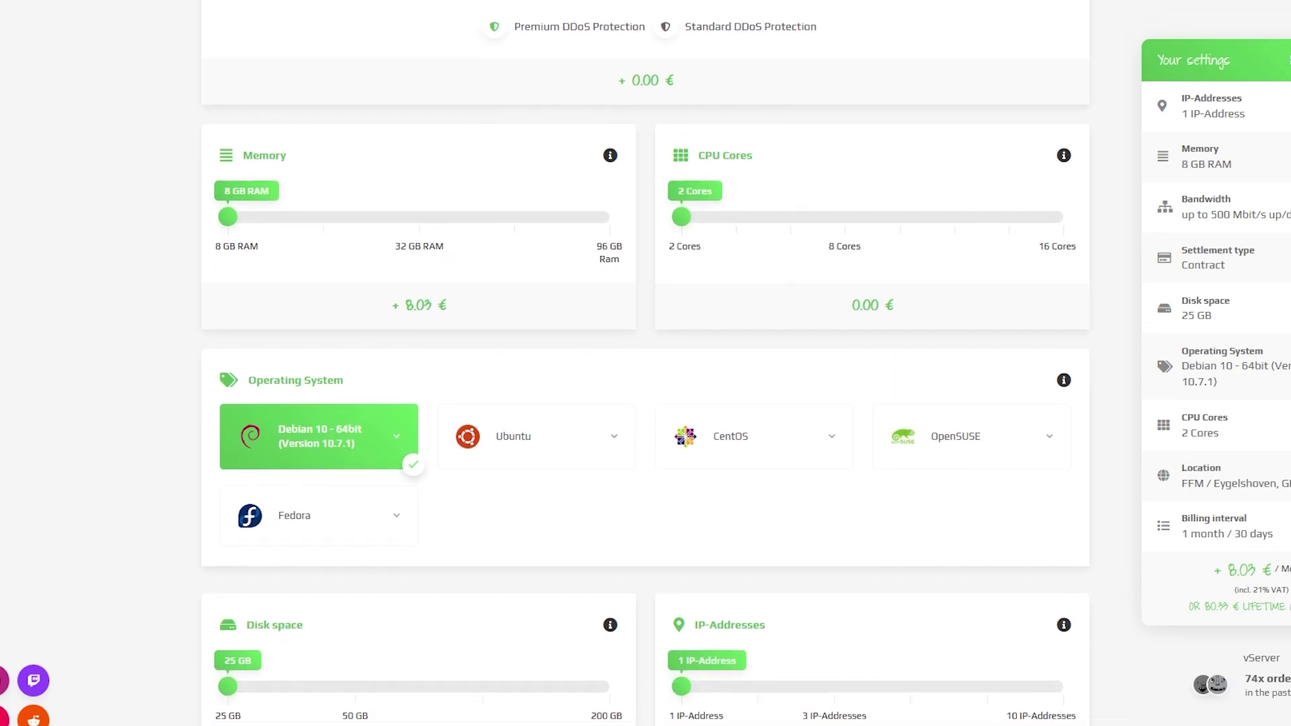
scroll(1278, 349, "down", 3)
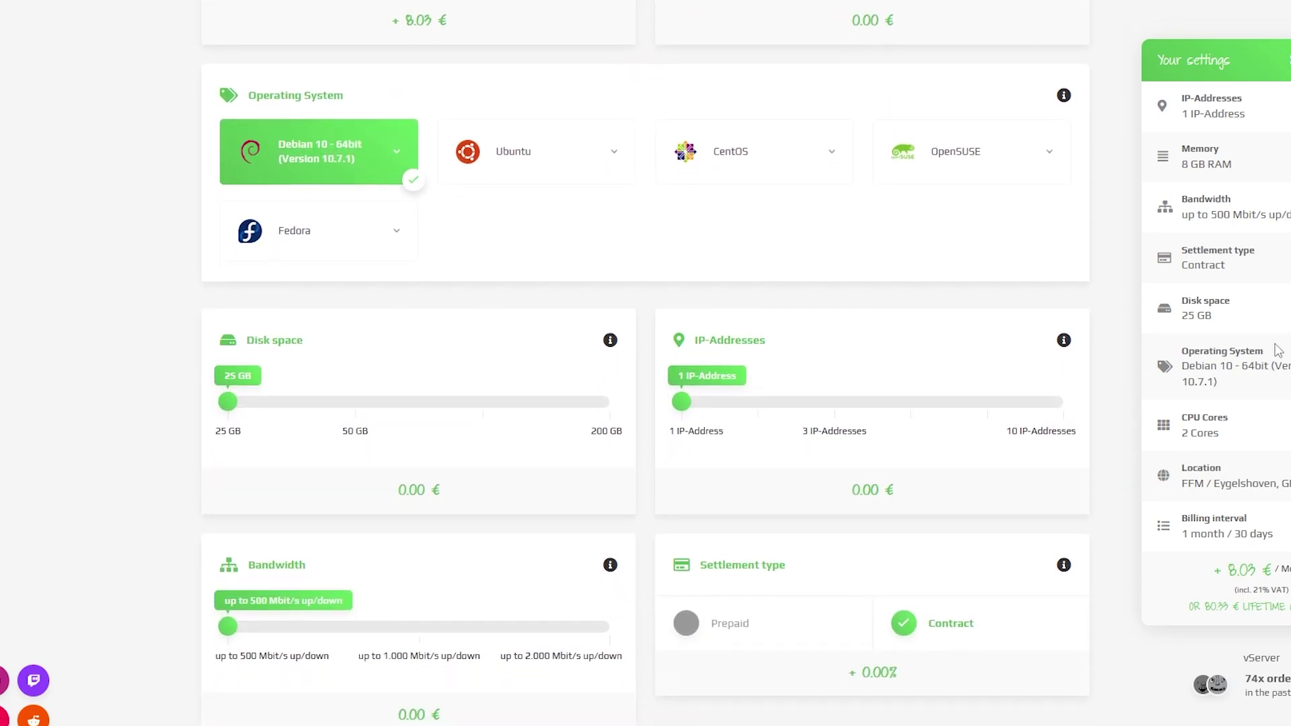
left_click(398, 160)
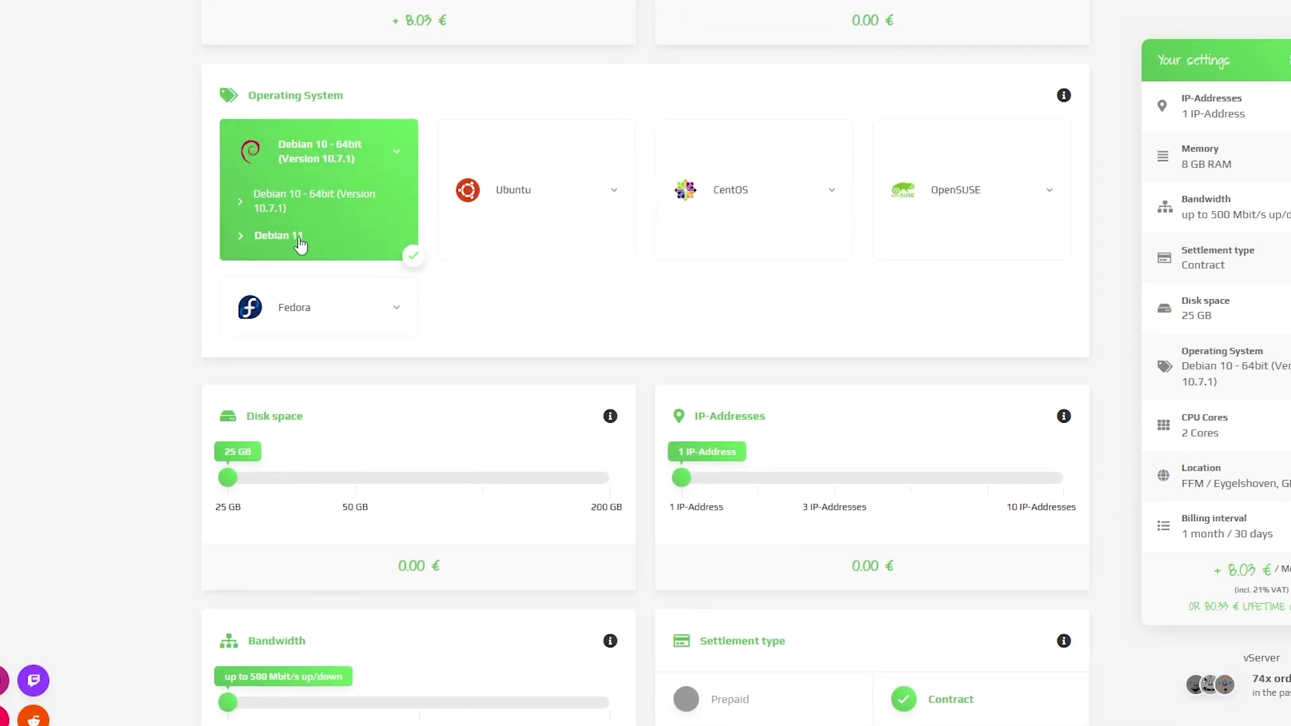
Step: Select Debian 11, redeem voucher REDM-LINUX for a 4.02 € first term, and buy the VPS
left_click(279, 237)
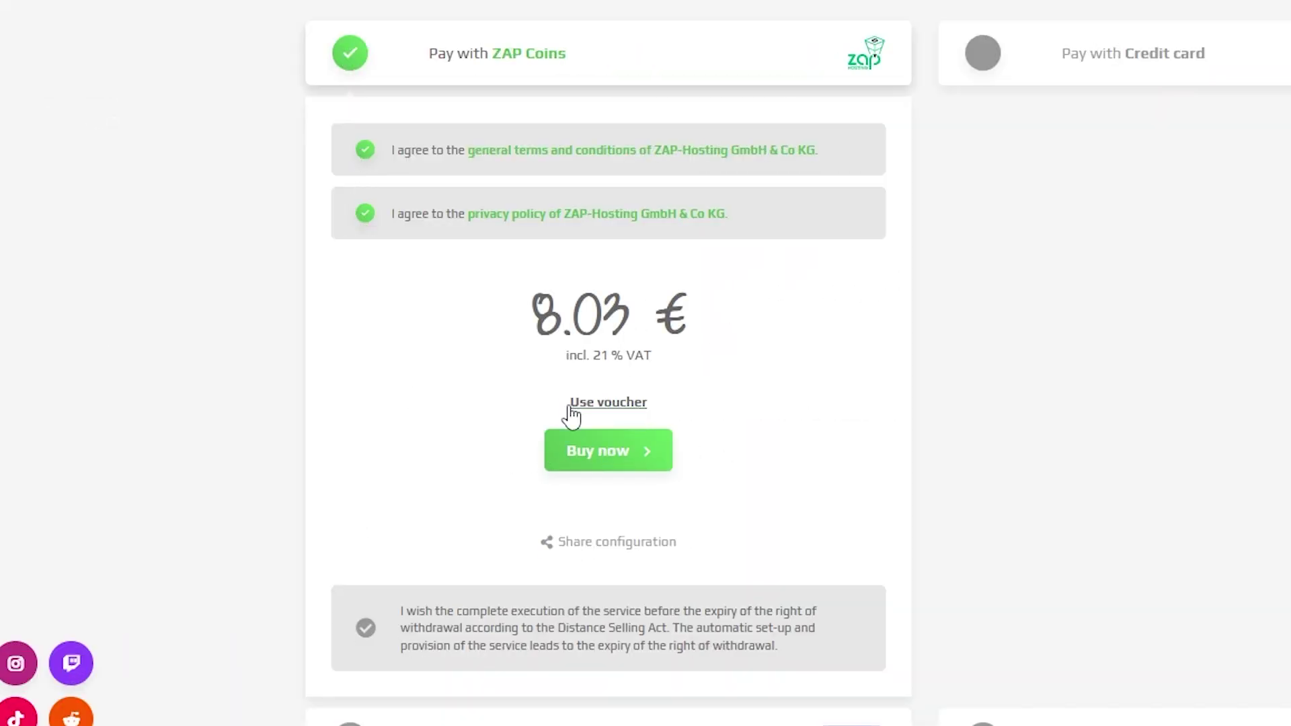
left_click(609, 403)
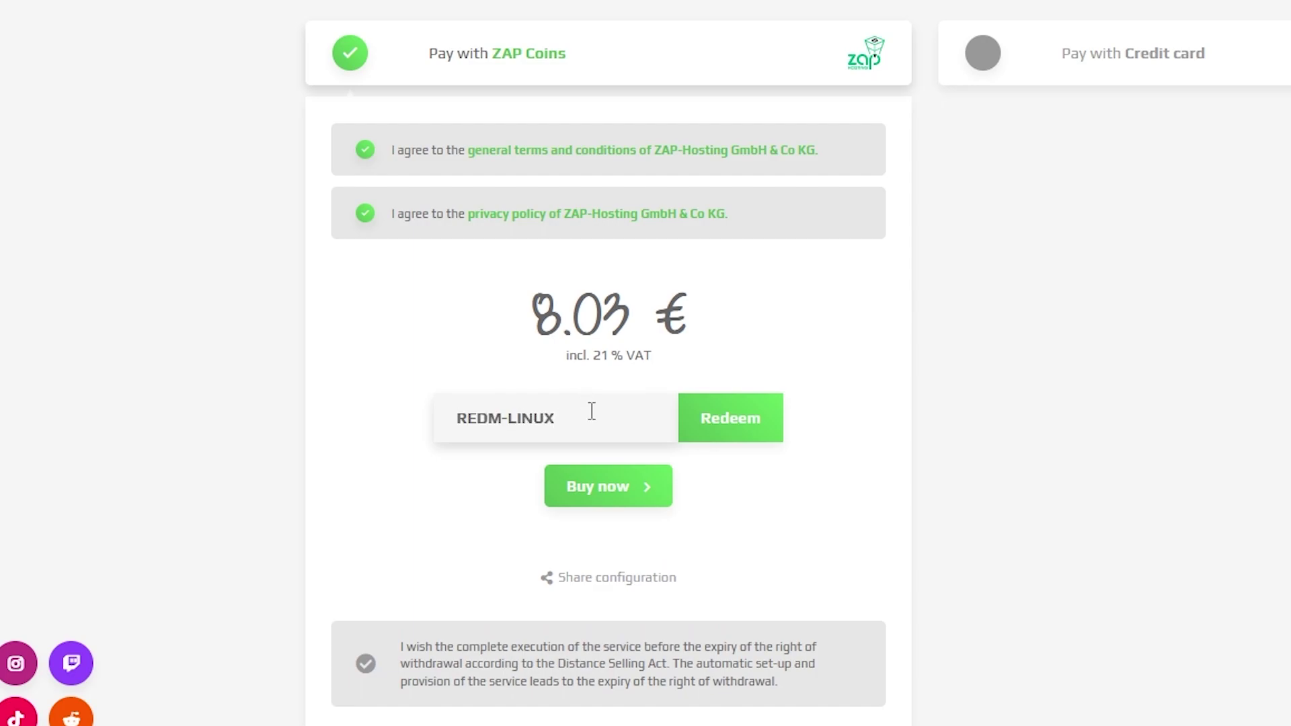
left_click(735, 419)
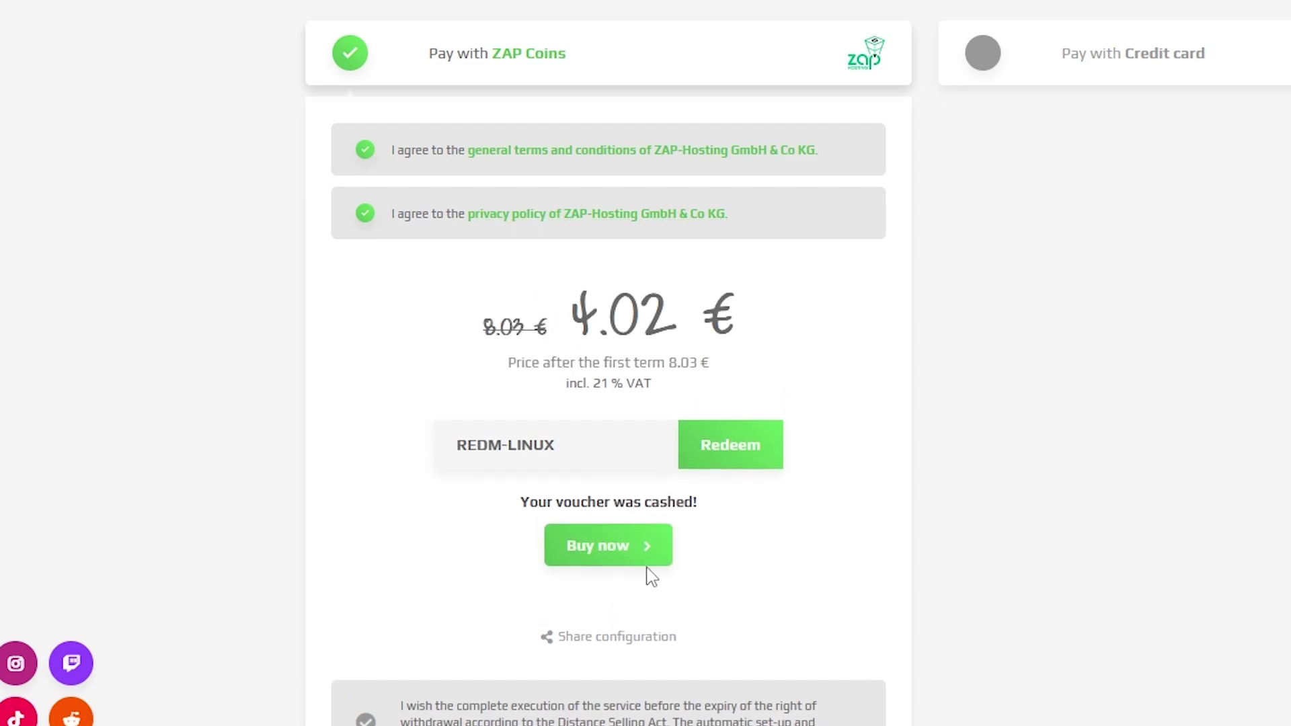
left_click(647, 564)
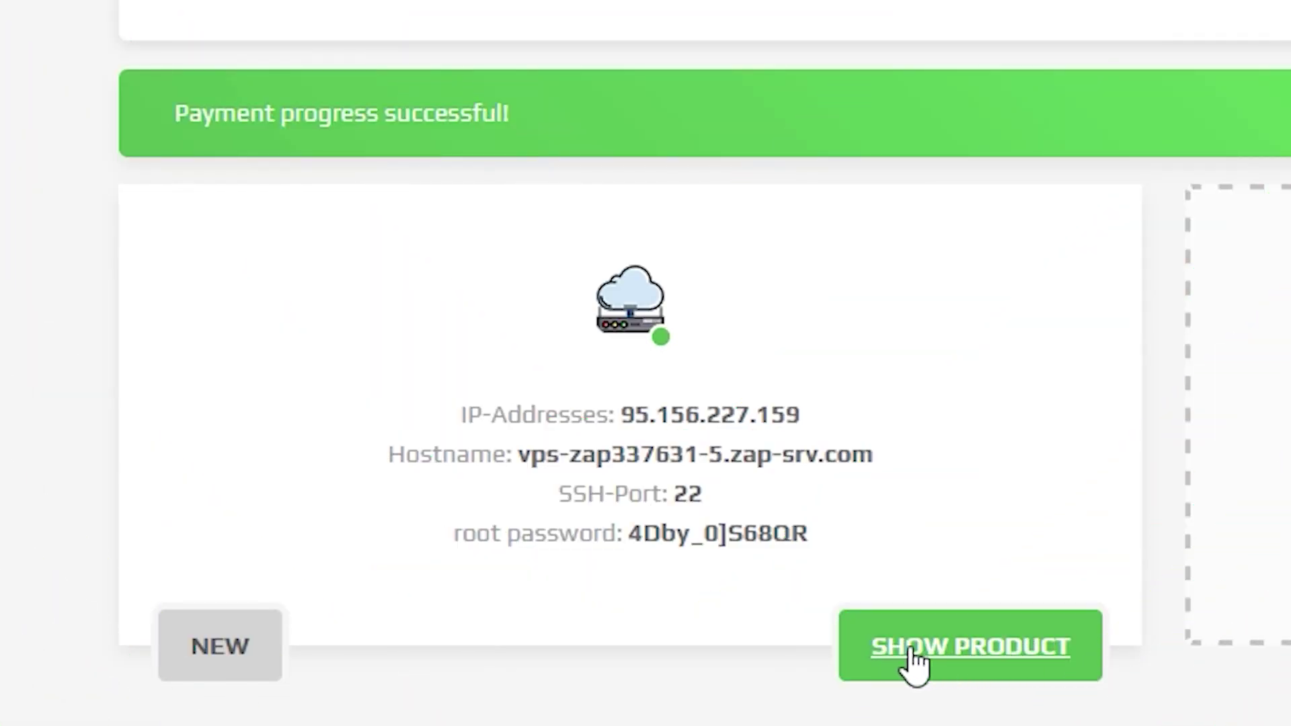
Step: Open the new VPS and reinstall it from CentOS 7 to Debian 11 via Settings
left_click(976, 649)
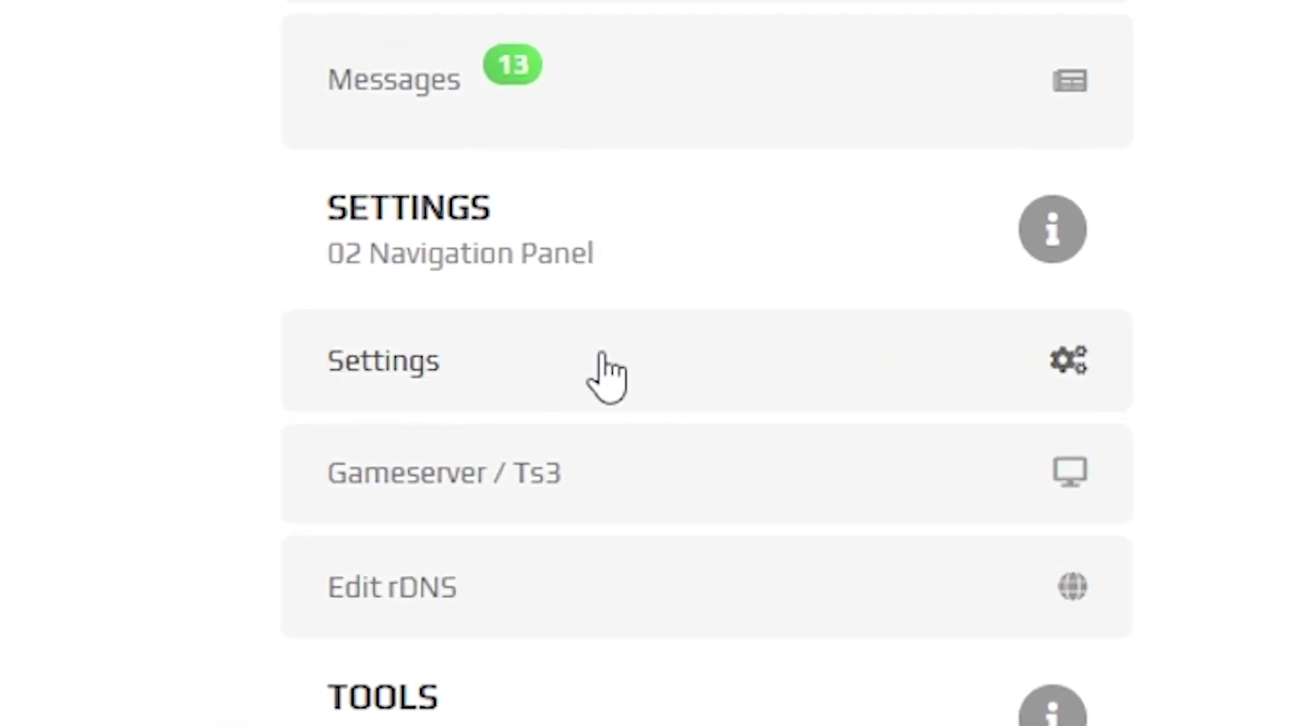
left_click(294, 380)
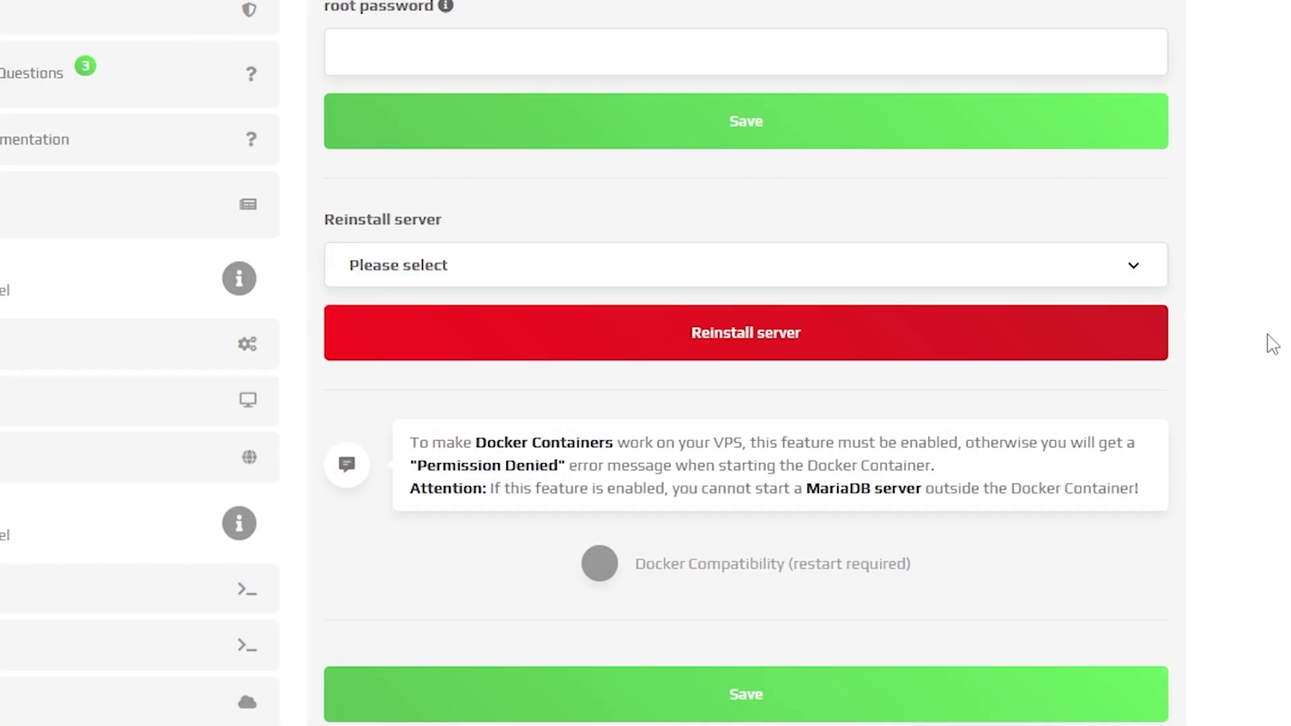
left_click(412, 271)
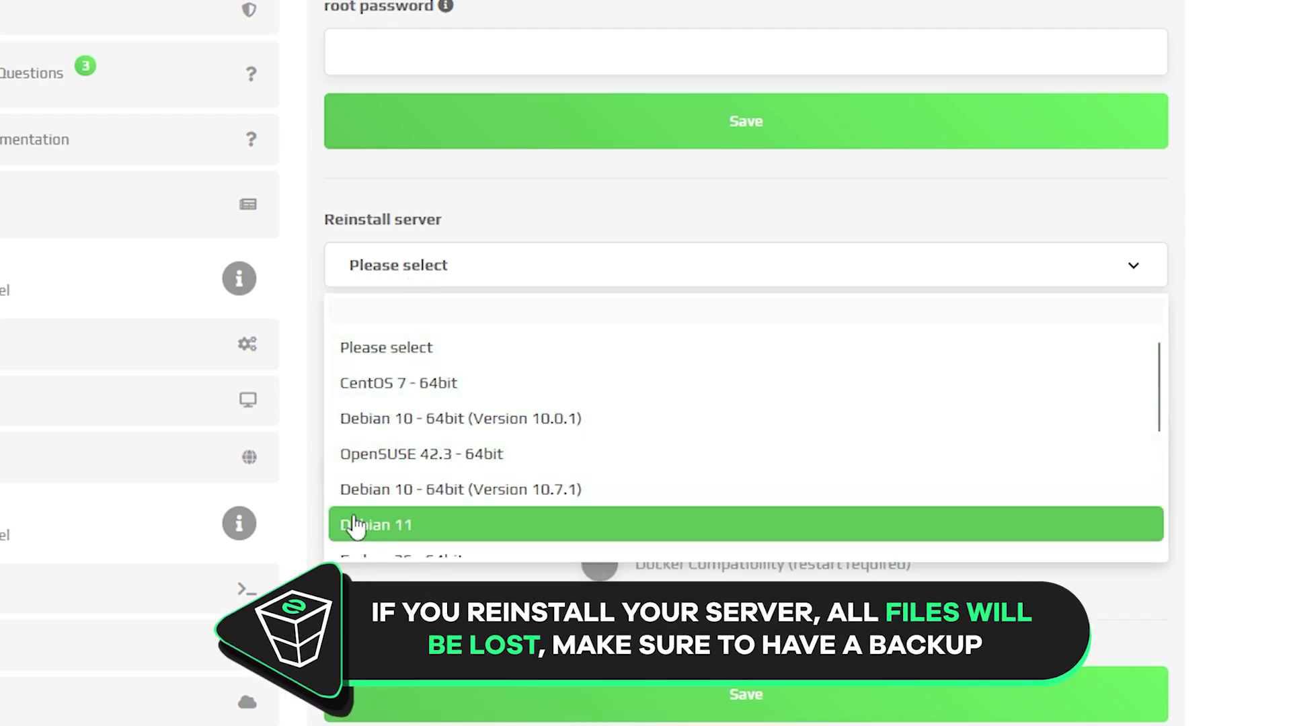
left_click(365, 527)
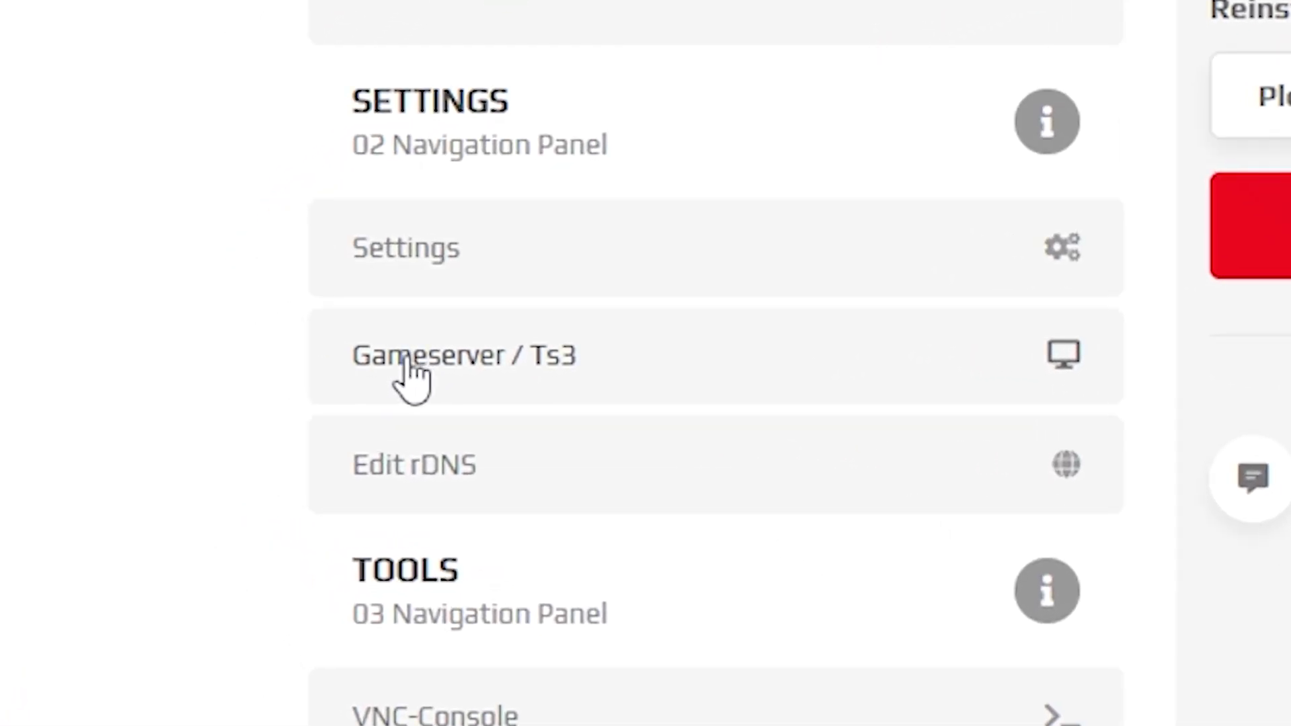
Step: Set up the VPS as a hostserver with a generated SSH key and create a game server with RAM 6
left_click(422, 373)
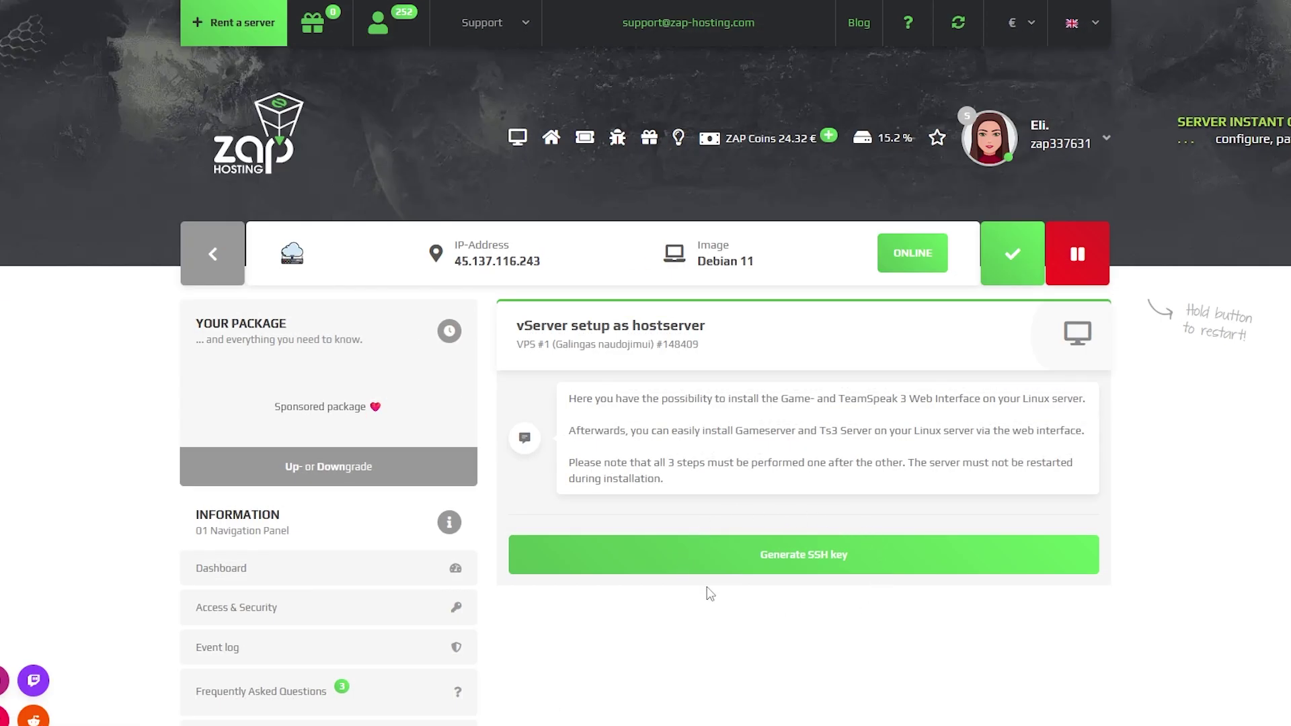
left_click(802, 558)
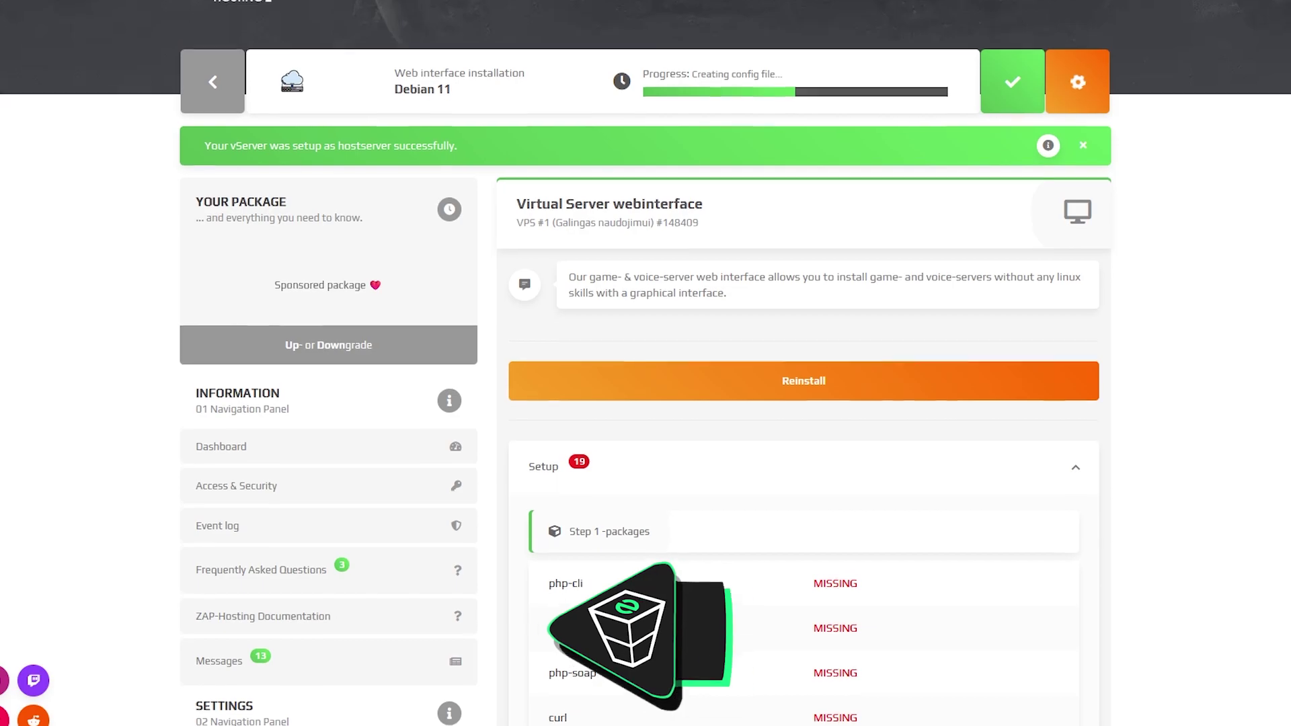
scroll(645, 403, "down", 2)
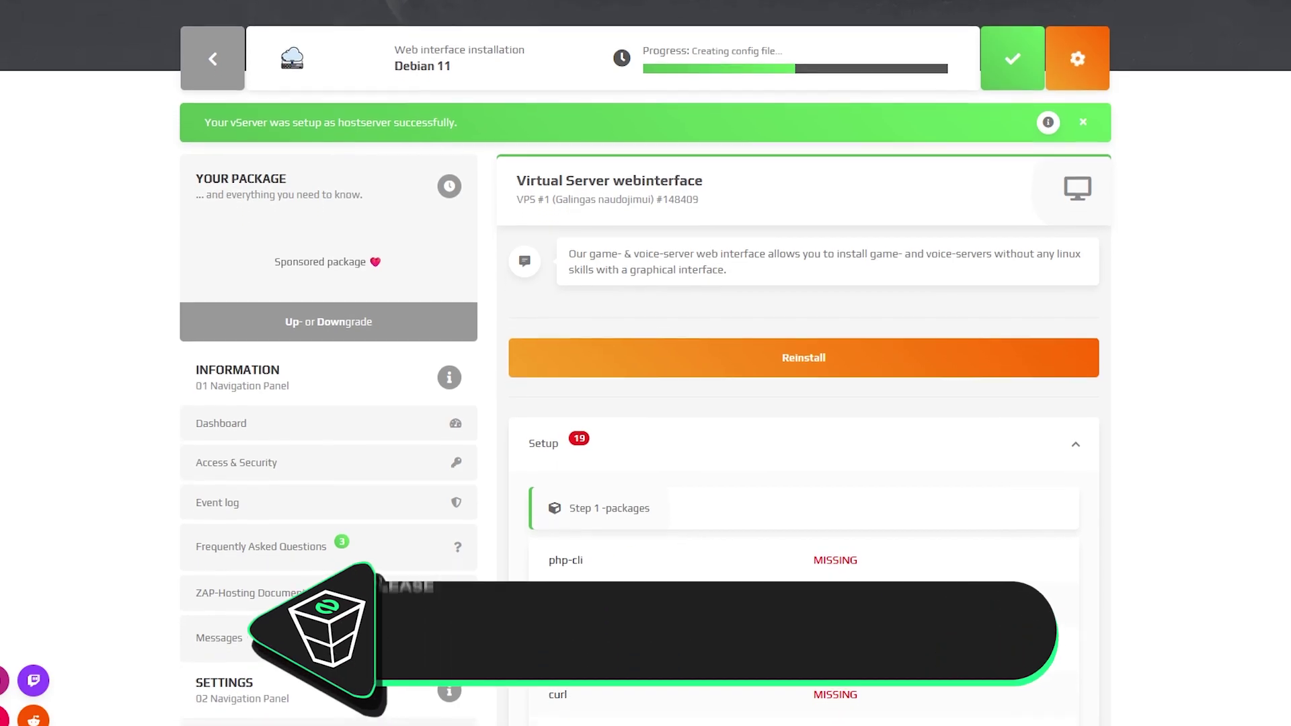
scroll(645, 404, "down", 2)
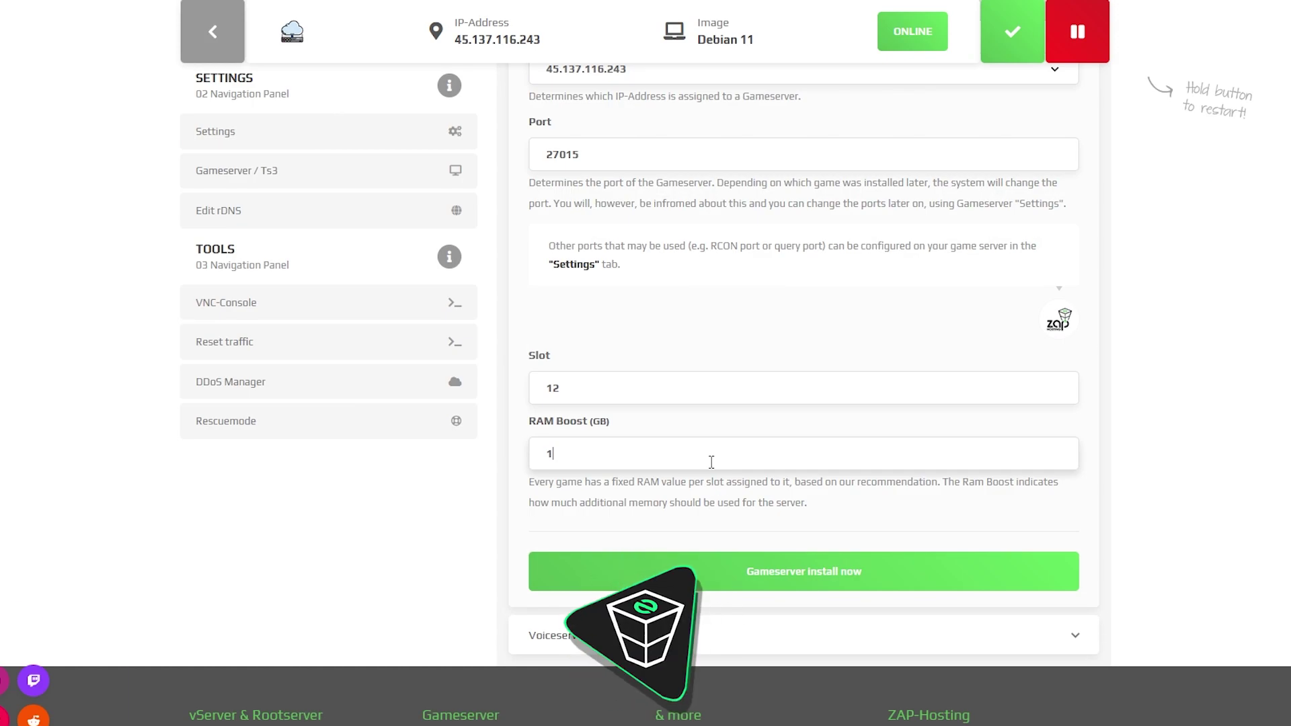
type("6")
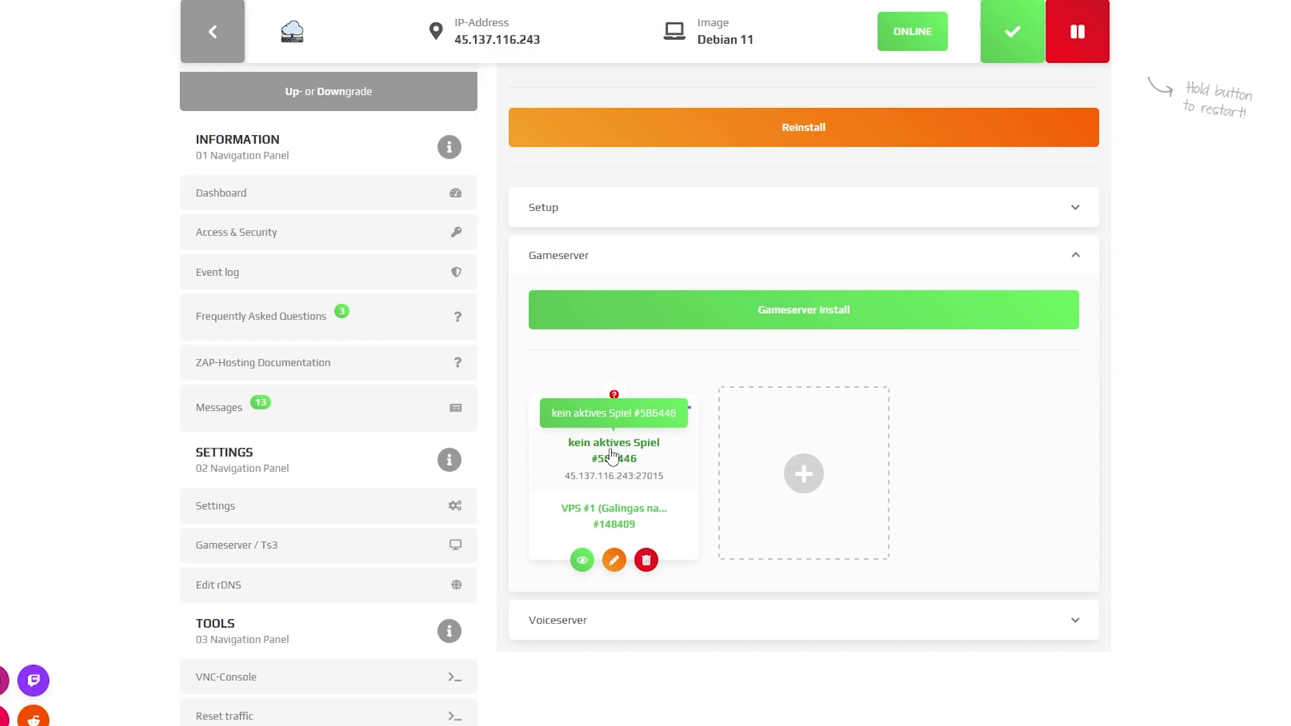
Step: On the game server's games page, search 'redm' and install FIVE: RedM (Linux)
left_click(634, 457)
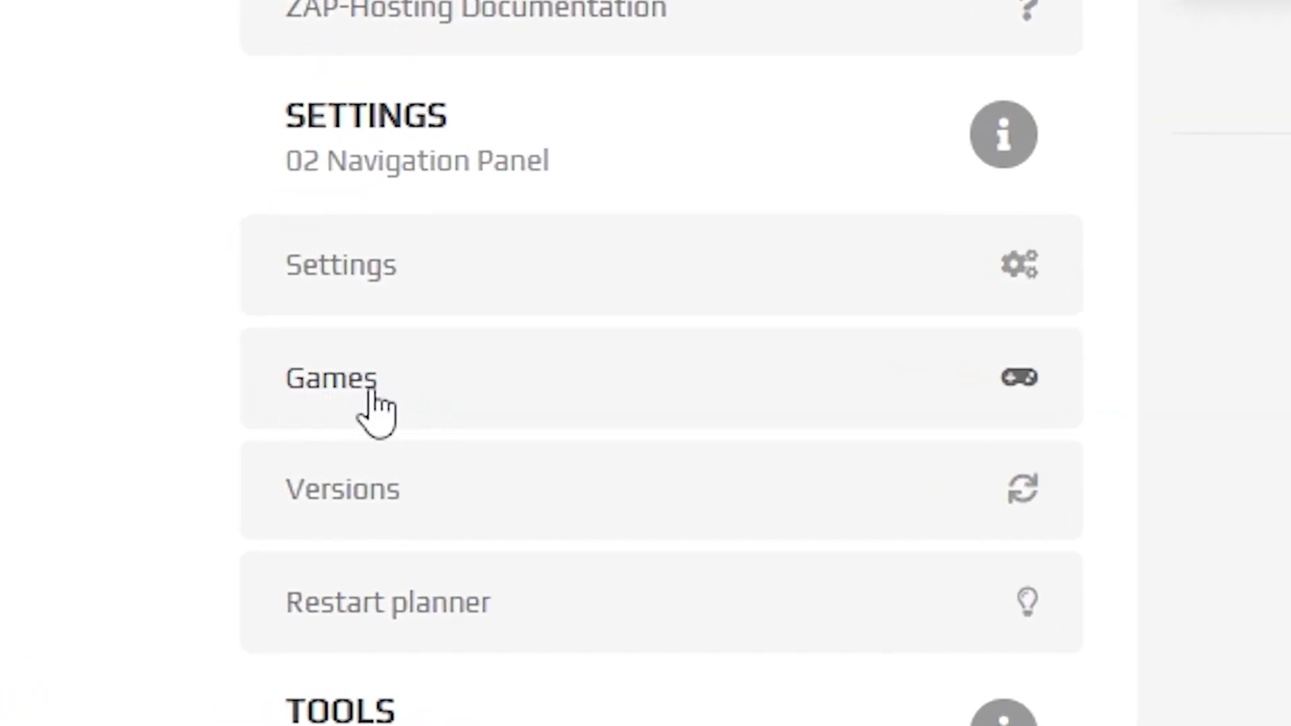
left_click(377, 410)
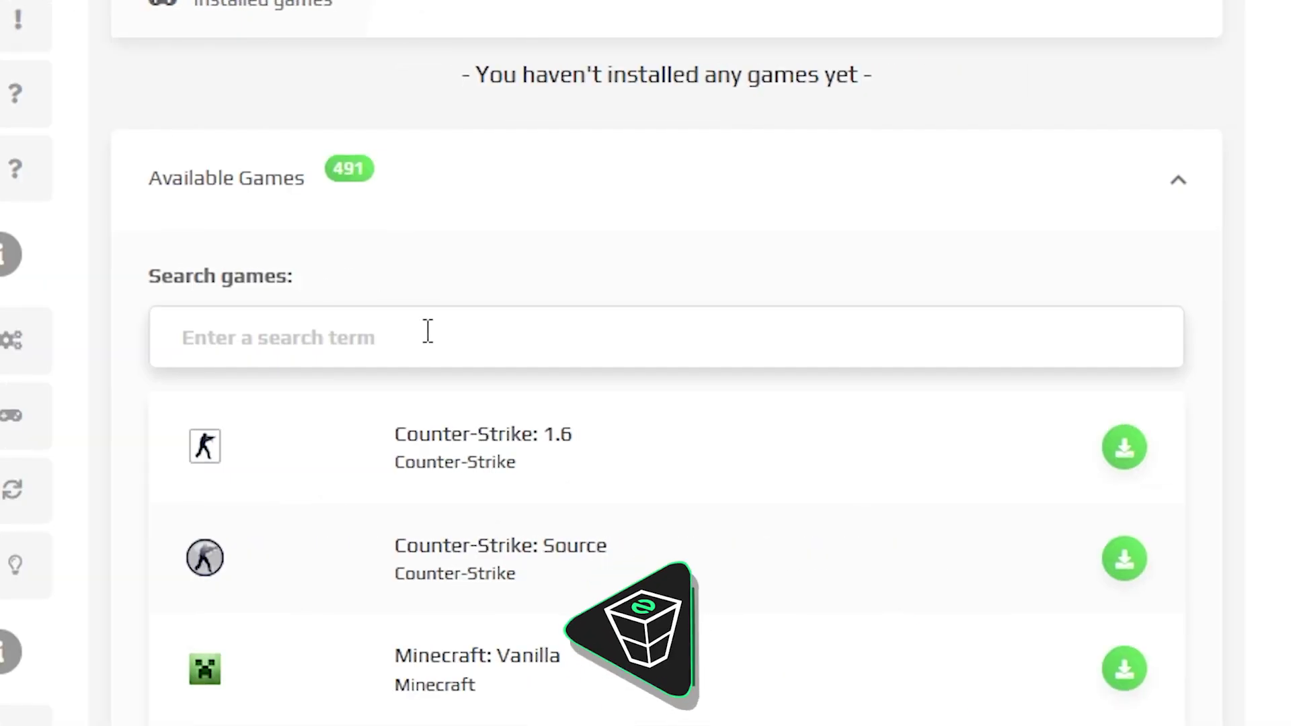
left_click(428, 331)
type("redm")
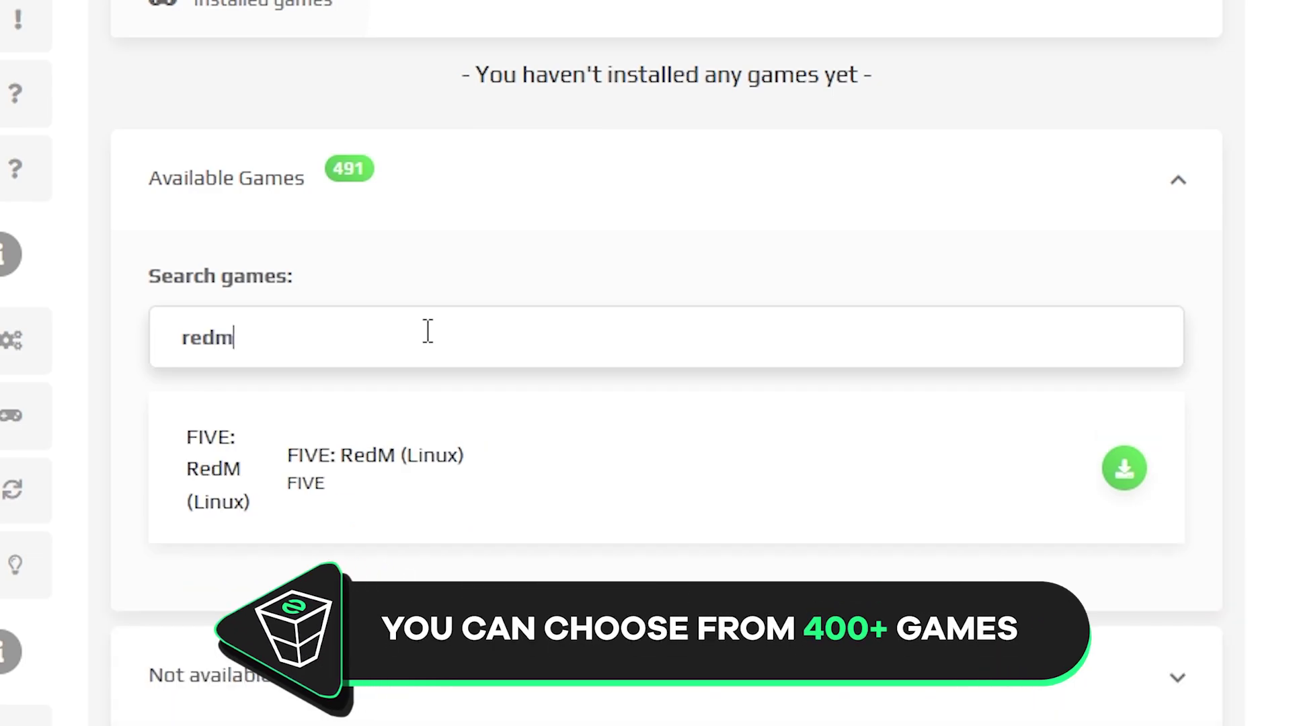
left_click(1123, 465)
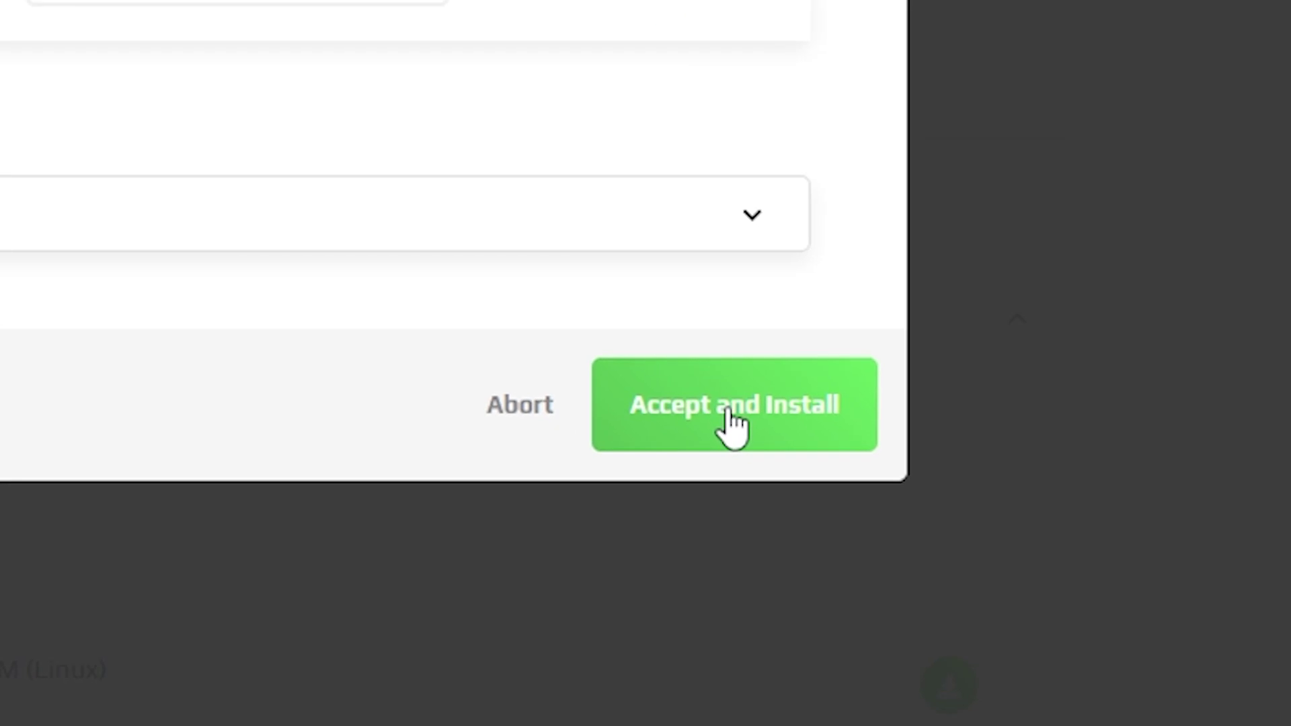
left_click(729, 412)
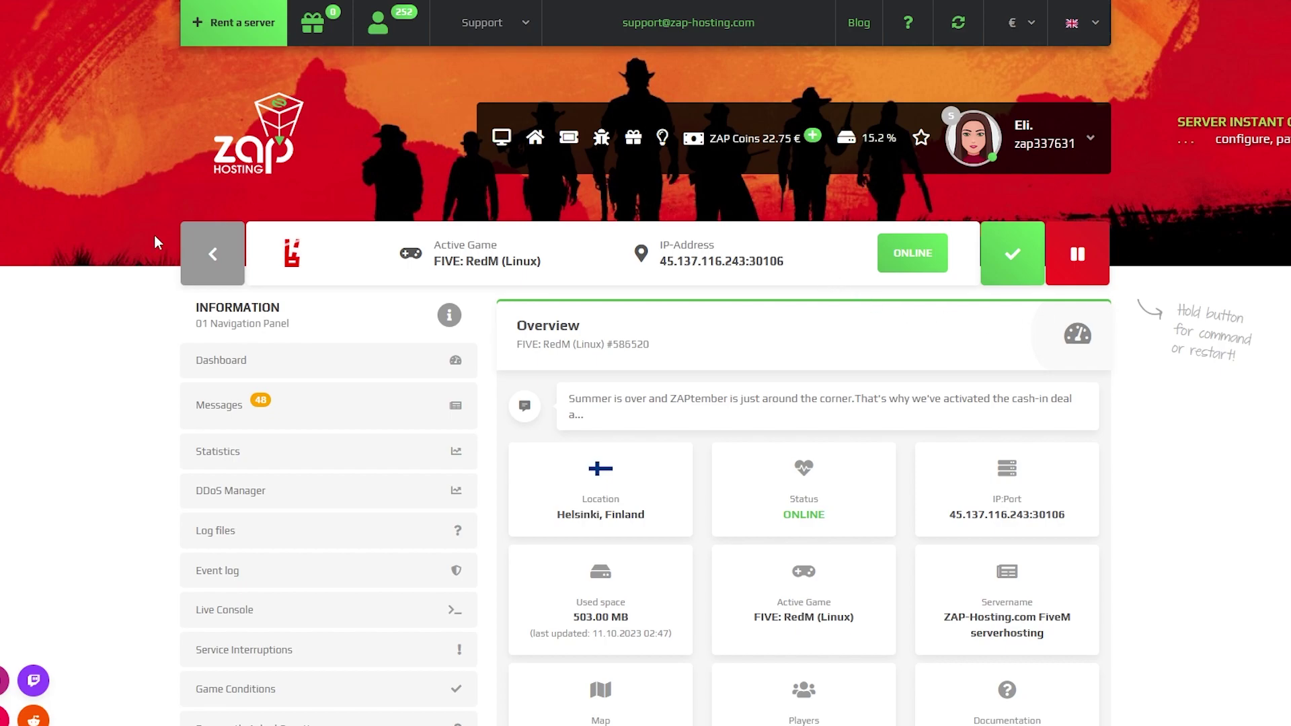
Step: Scroll through the RedM server's settings to the Server Listing Project Name and Description
scroll(645, 403, "down", 5)
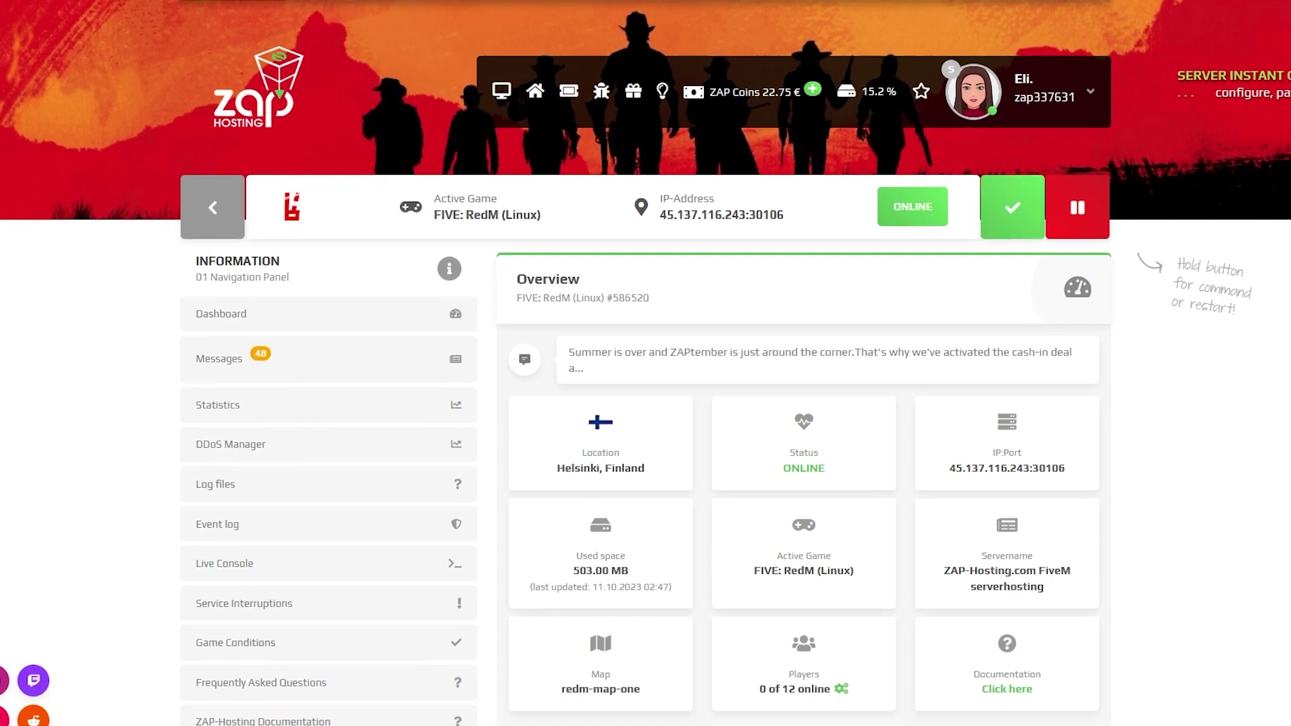
scroll(598, 318, "down", 3)
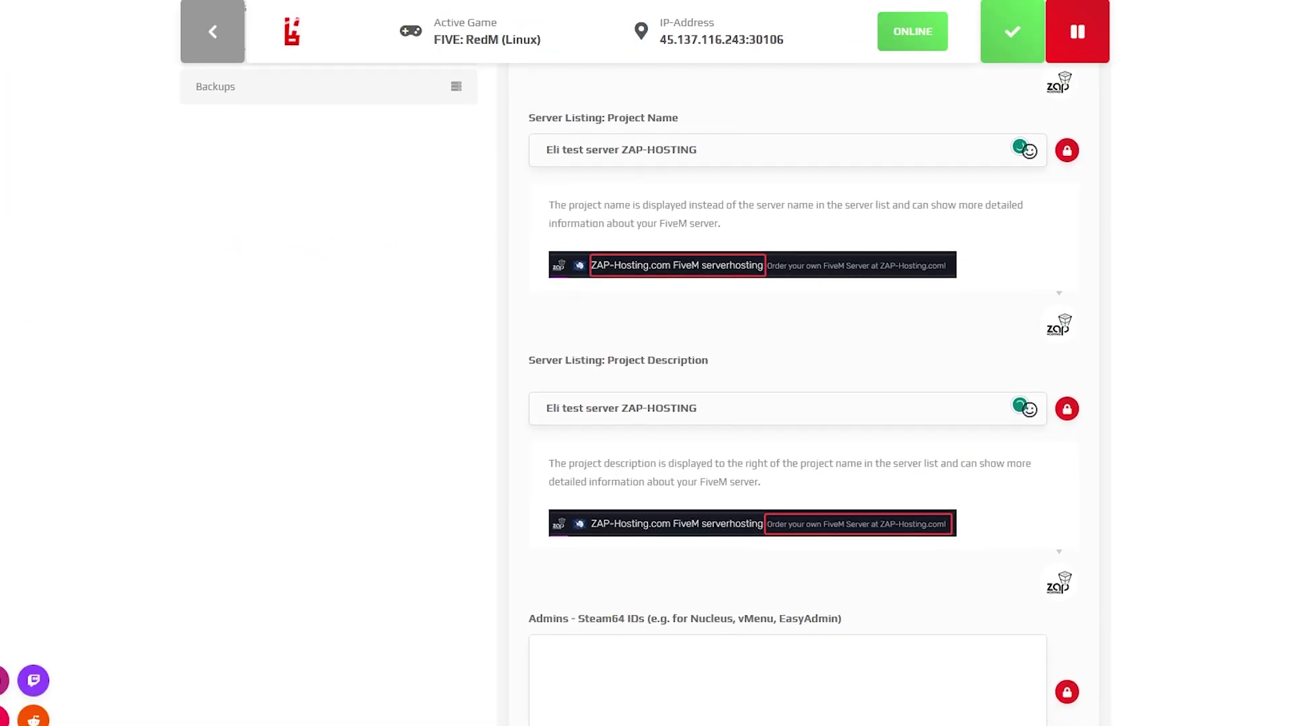
scroll(787, 404, "down", 4)
scroll(787, 404, "down", 5)
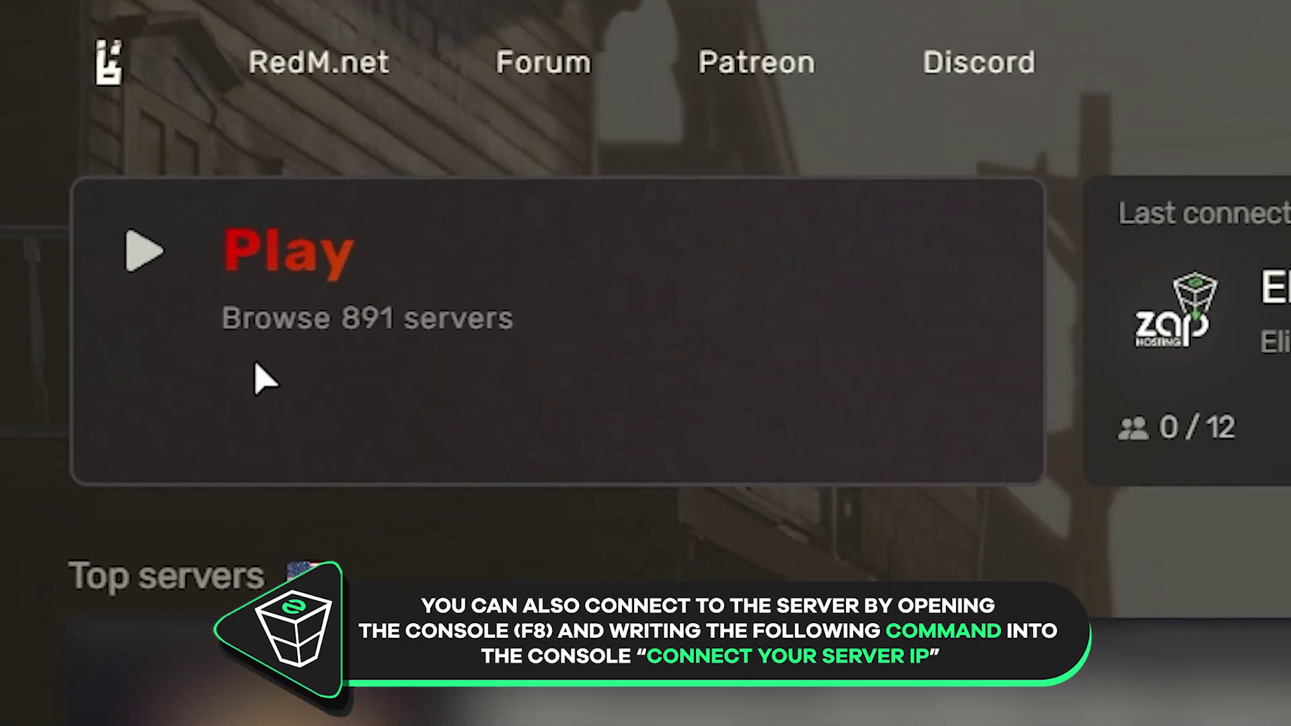
Step: In RedM, search the server list for the ZAP test server, connect, and walk toward the church
left_click(256, 365)
type("eli zap")
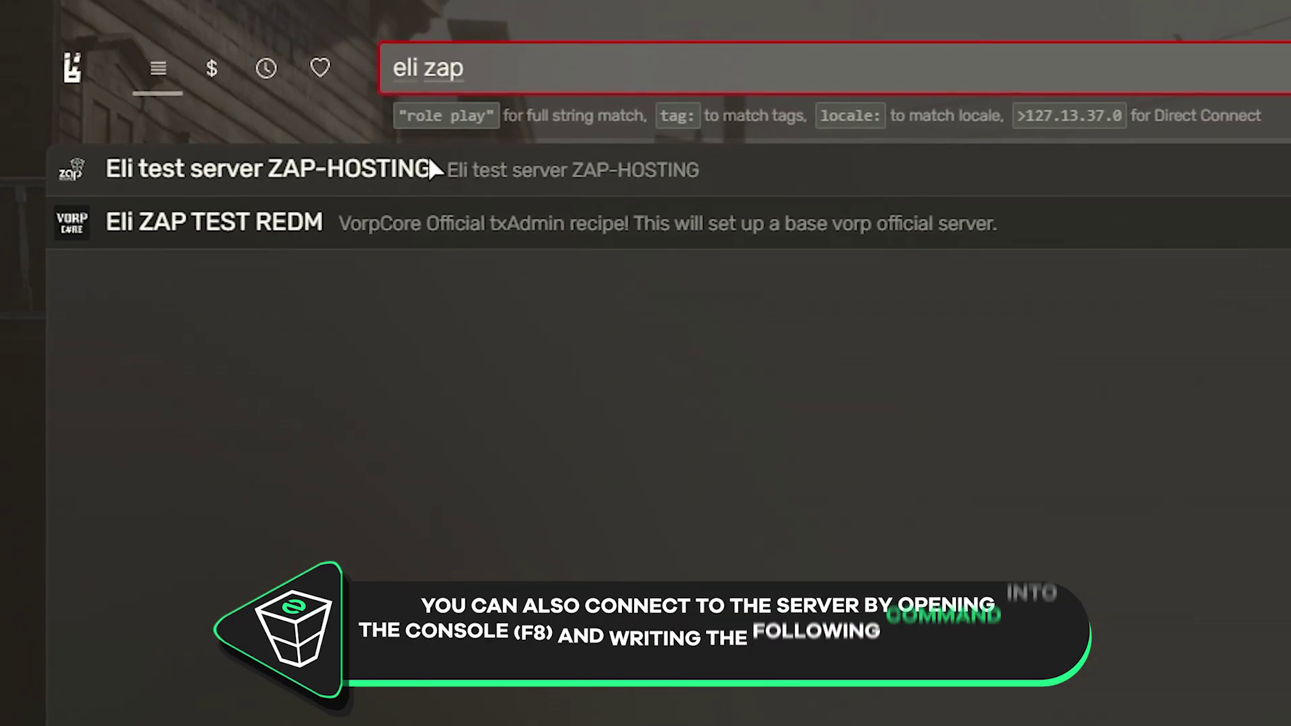
left_click(303, 168)
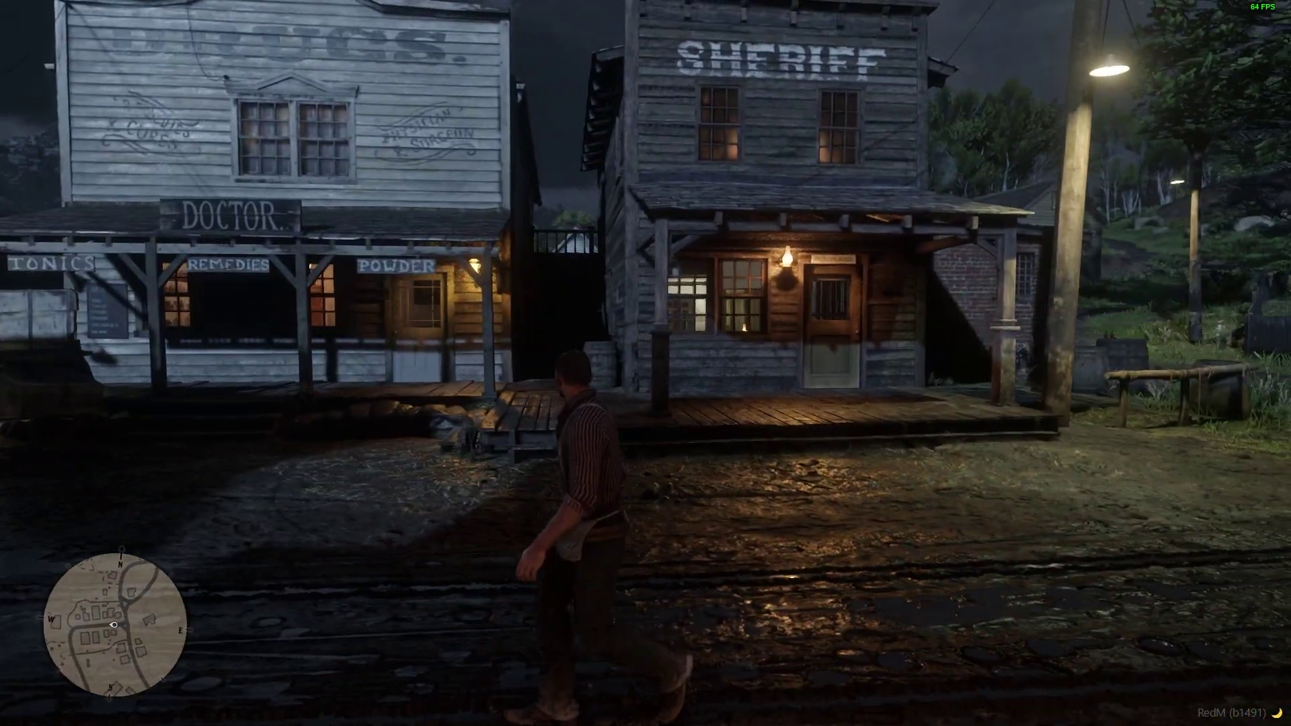
key("w")
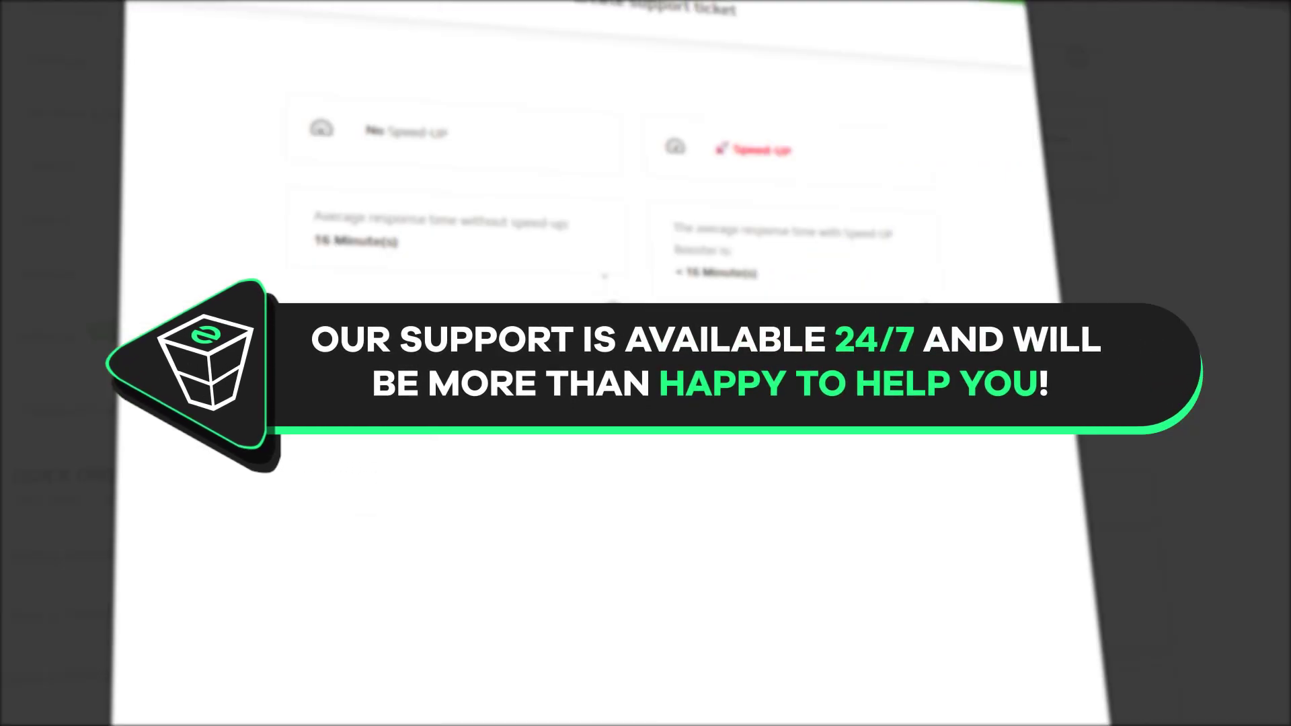
Step: Choose No Speed-Up for the support ticket and browse the reference dropdown's options
left_click(455, 158)
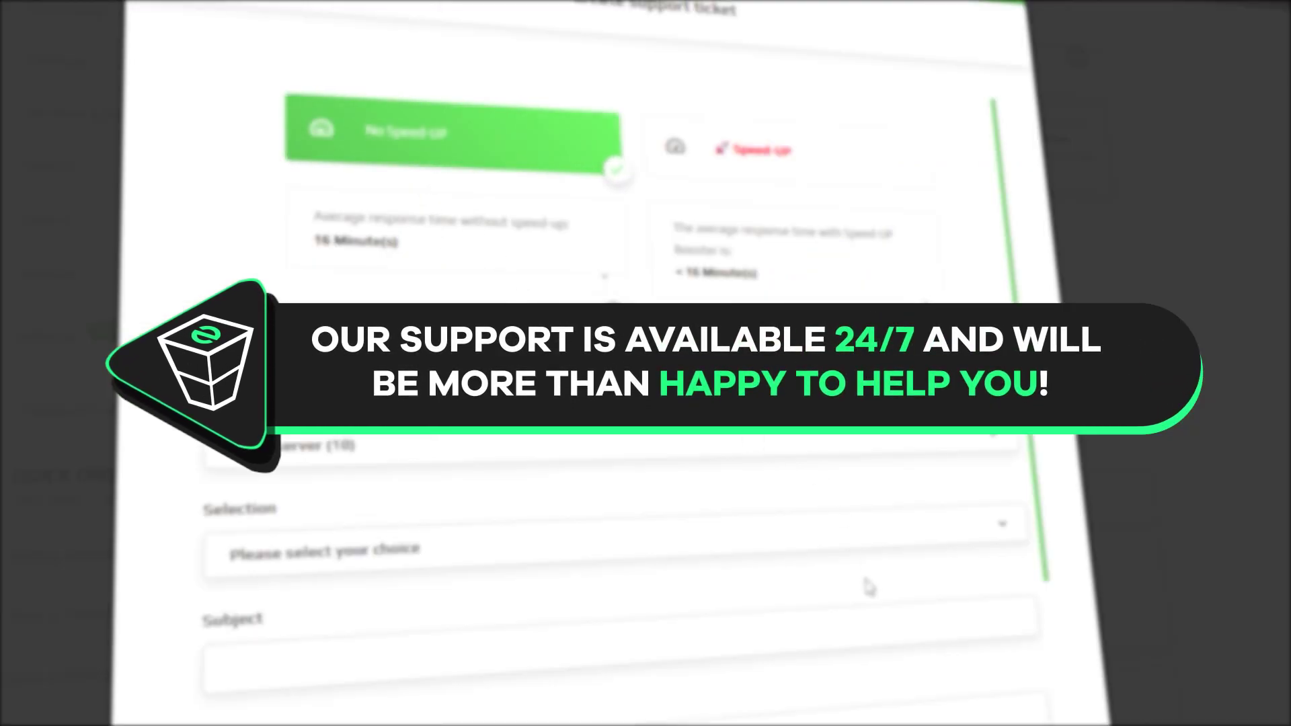
left_click(310, 444)
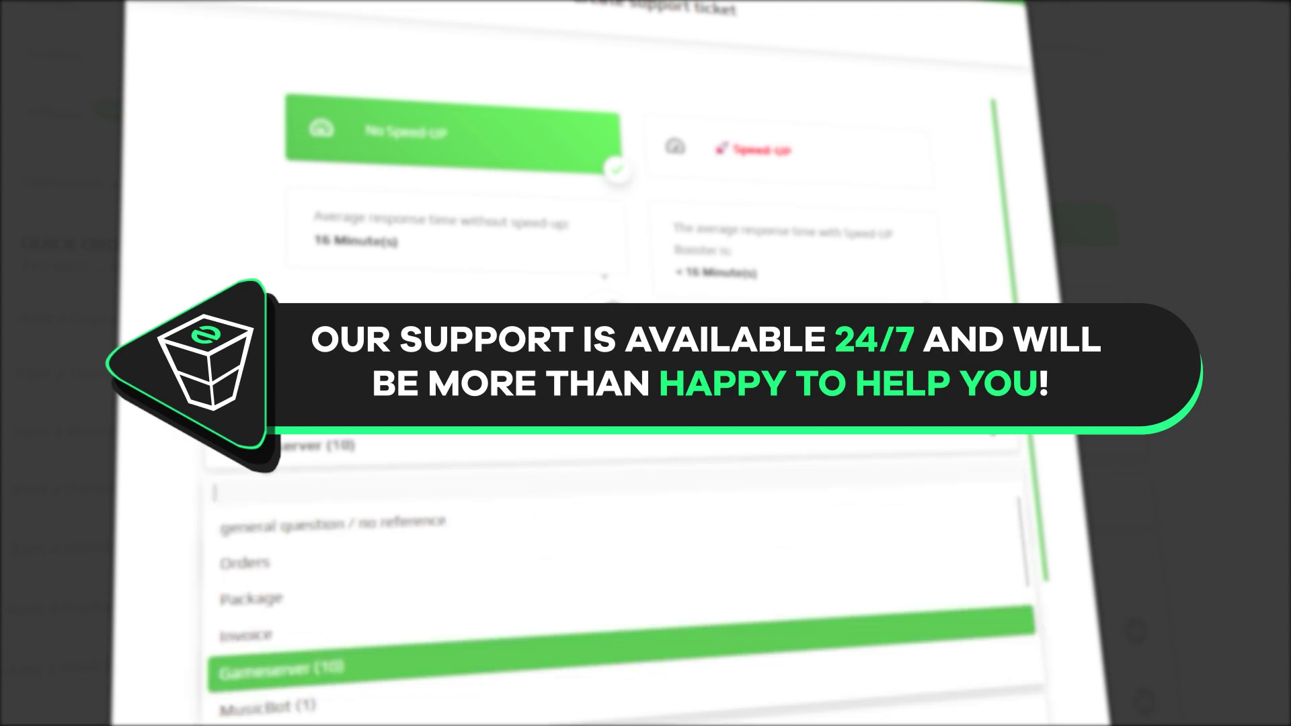
scroll(369, 536, "down", 5)
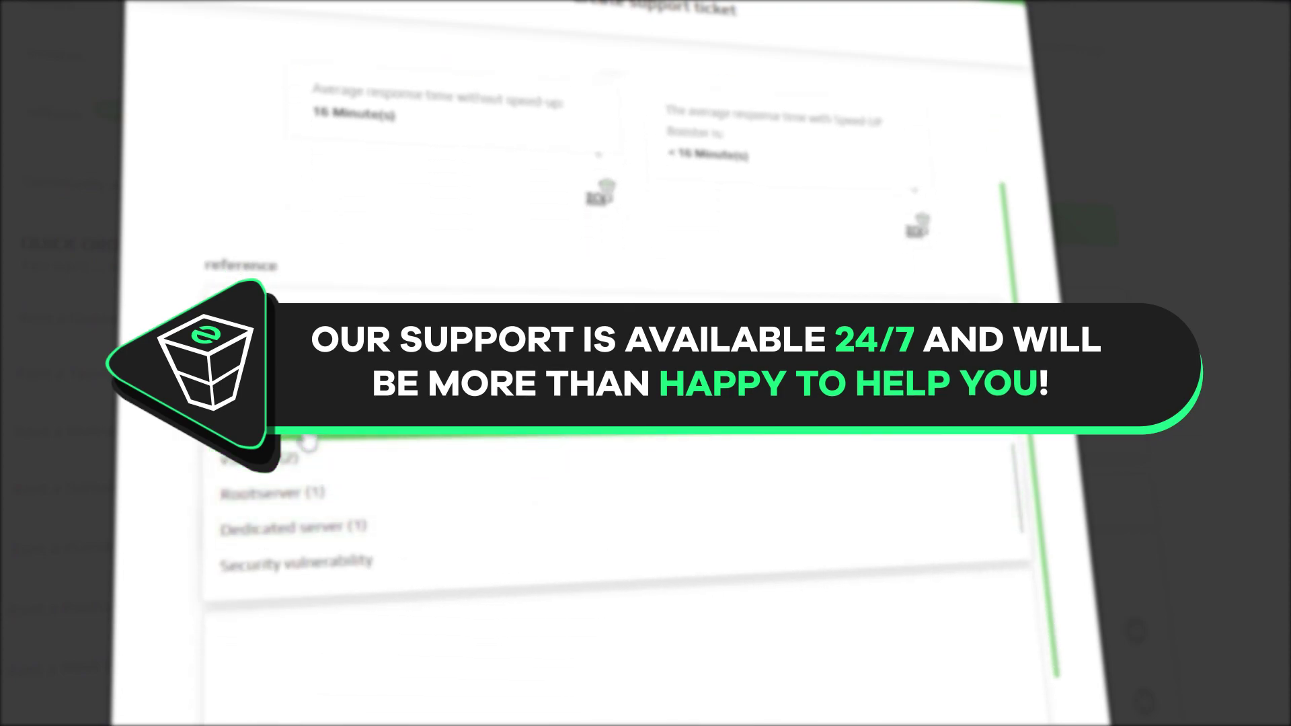
scroll(300, 482, "up", 3)
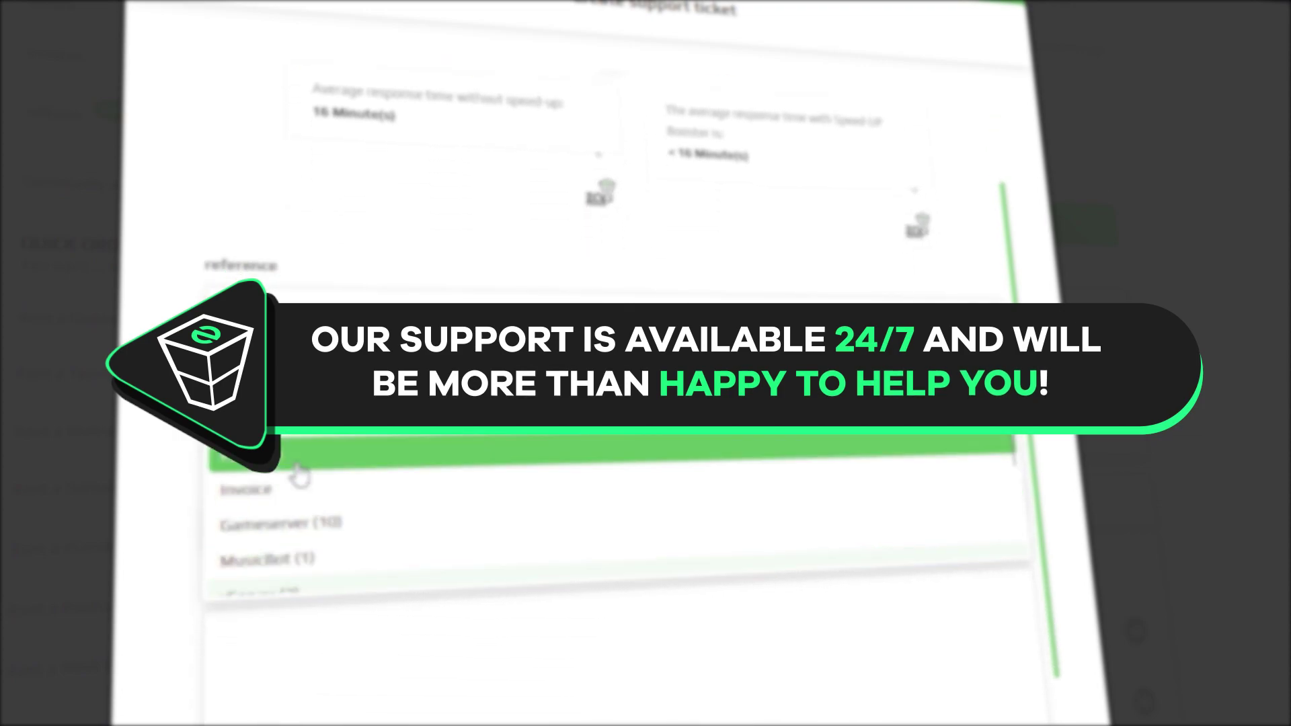